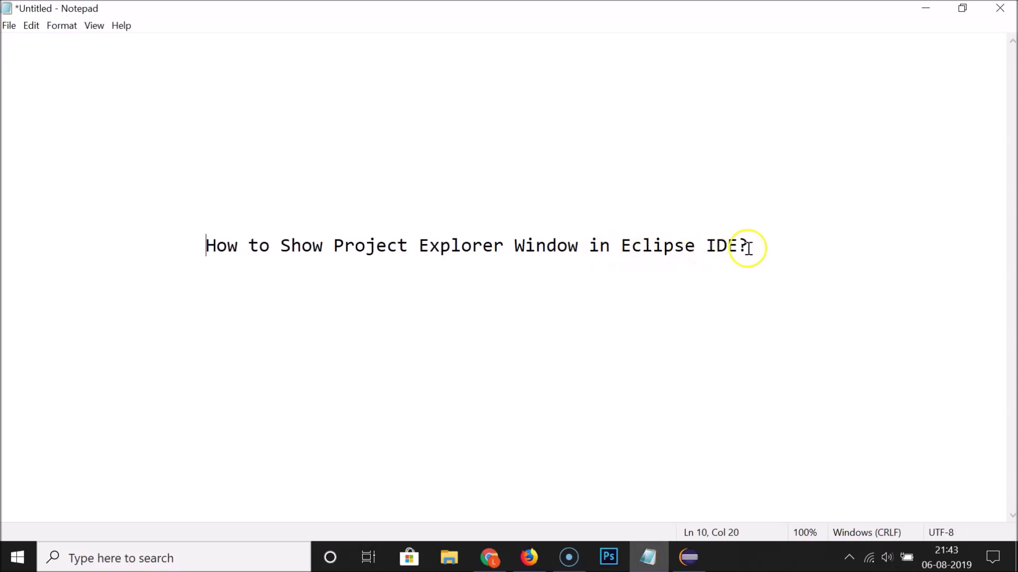
Switch from Notepad to the Eclipse IDE workspace via its taskbar icon
{"action": "left_click", "coordinate": [689, 559]}
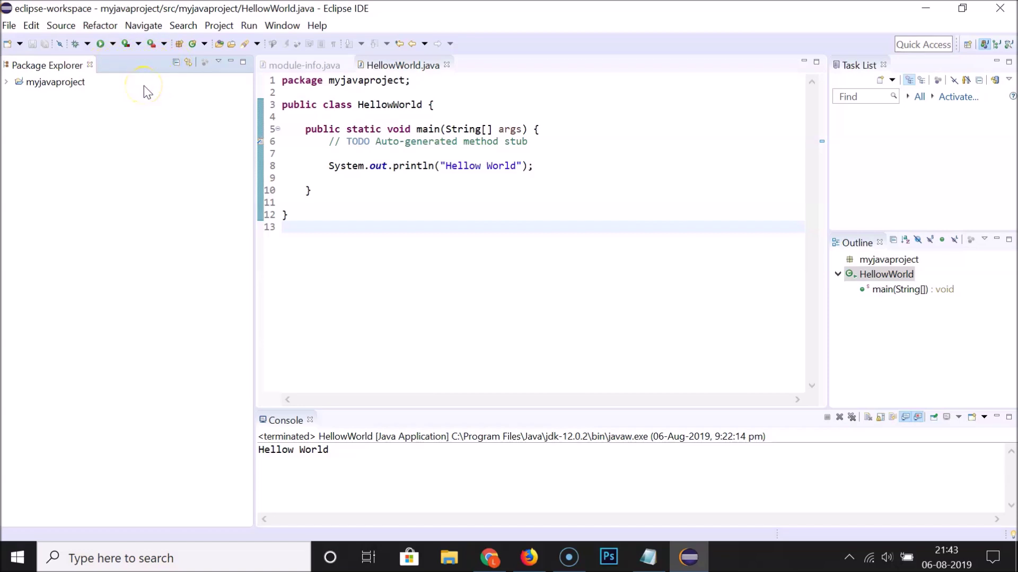
Show the Project Explorer view from the Window menu's Show View list
{"action": "left_click", "coordinate": [280, 26]}
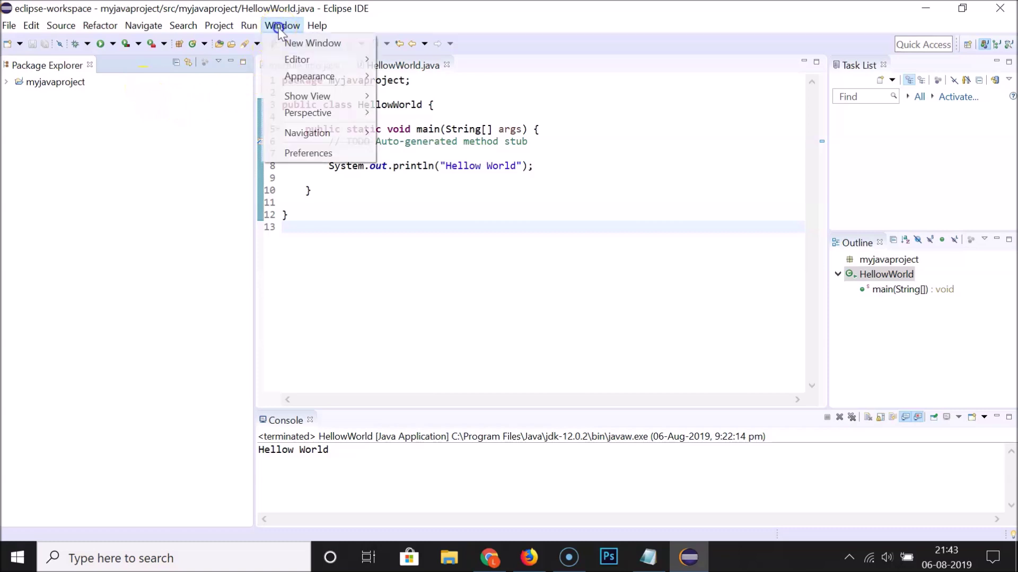
{"action": "mouse_move", "coordinate": [307, 95]}
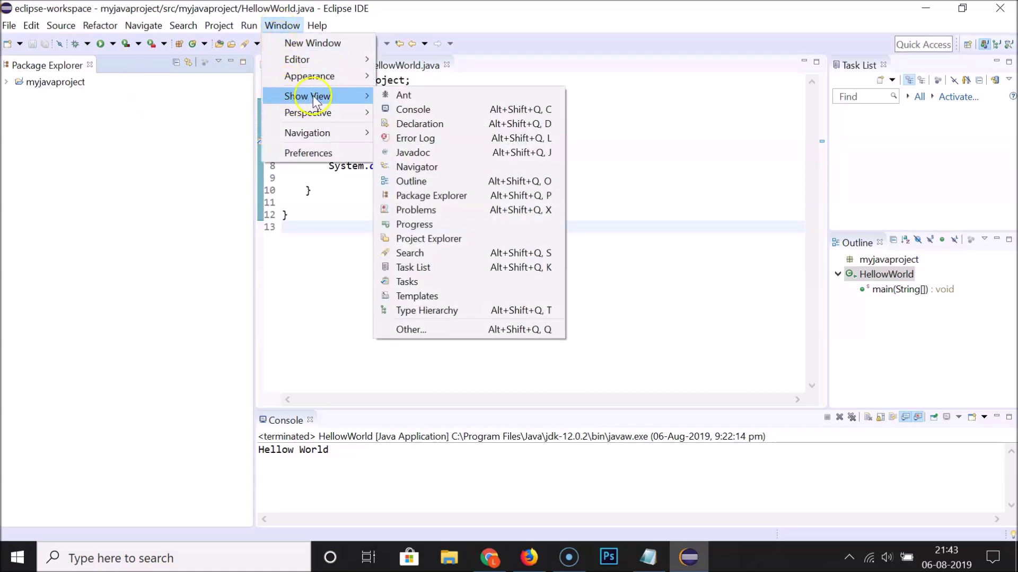
{"action": "left_click", "coordinate": [329, 96]}
{"action": "left_click", "coordinate": [446, 243]}
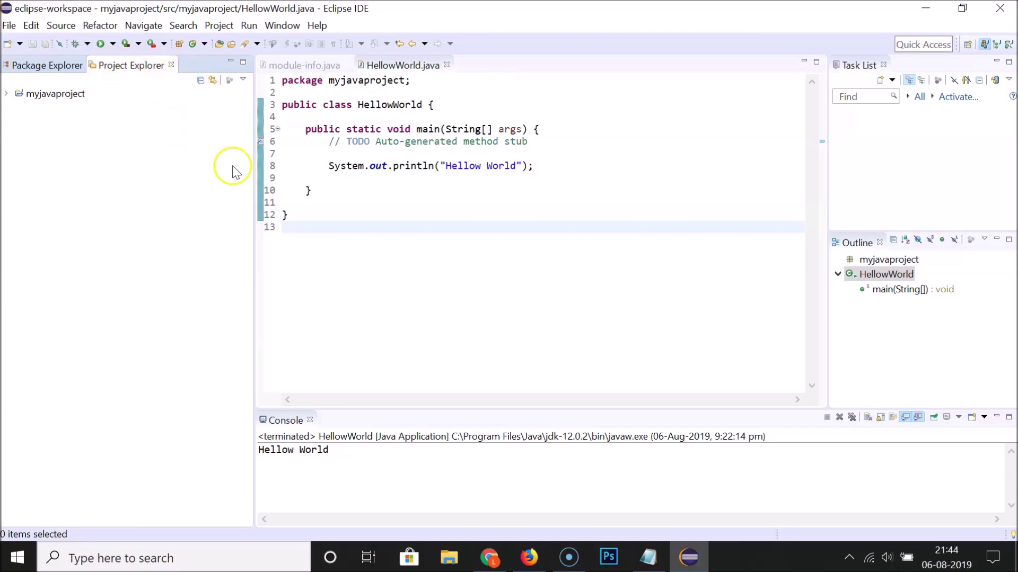
Return to the Notepad note about showing Project Explorer
{"action": "left_click", "coordinate": [648, 557]}
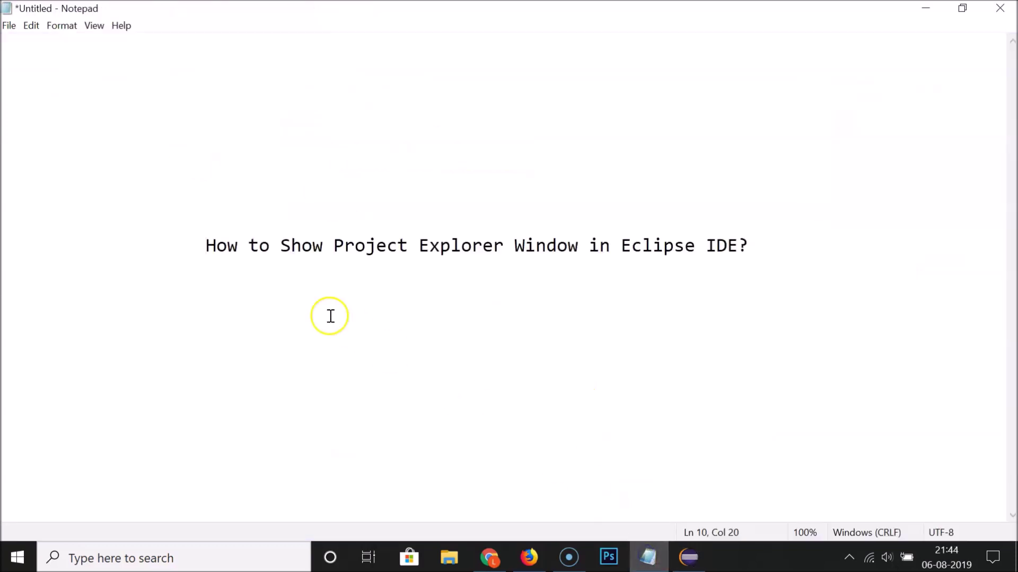